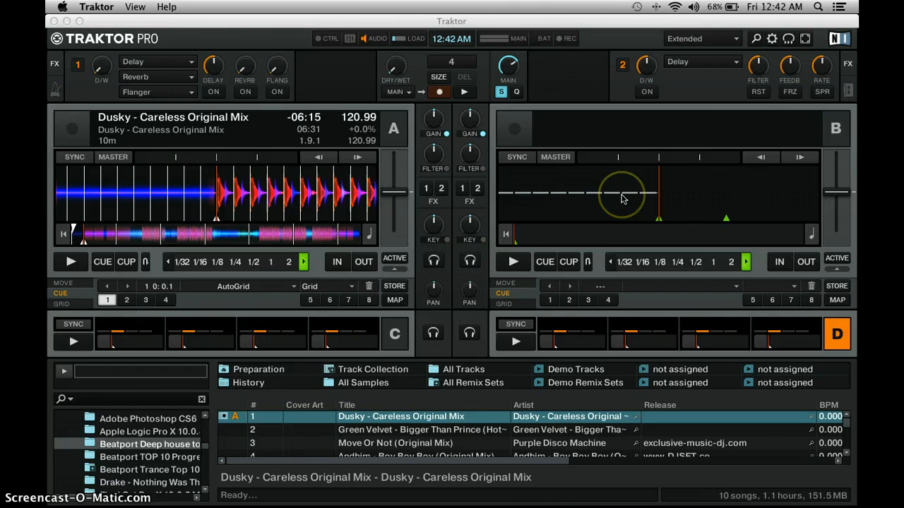
Step: Open the Audio Setup preferences and set the audio latency to 256
{"action": "left_click", "coordinate": [772, 39]}
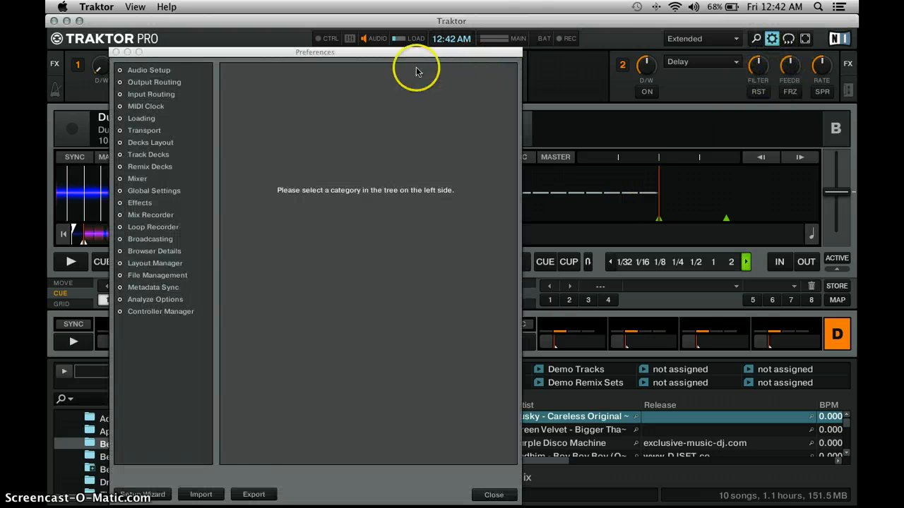
{"action": "left_click", "coordinate": [149, 71]}
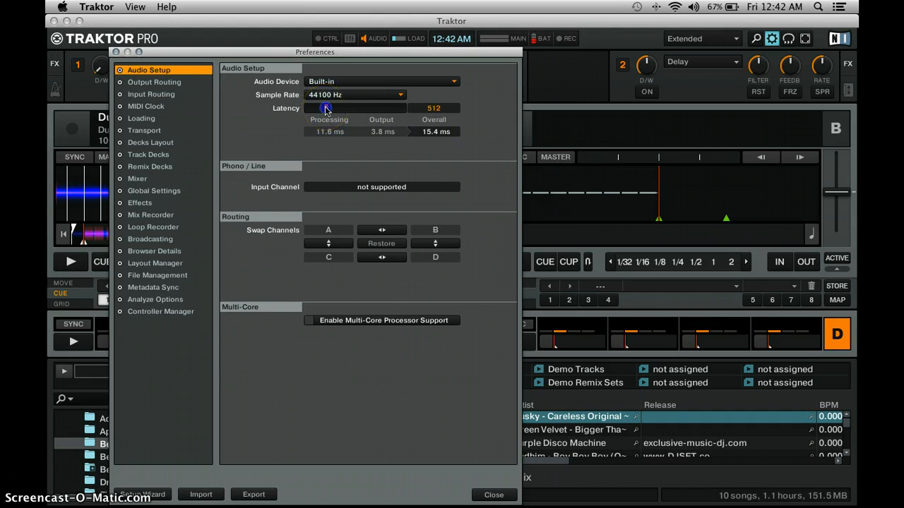
{"action": "left_click_drag", "start_coordinate": [326, 111], "coordinate": [317, 111]}
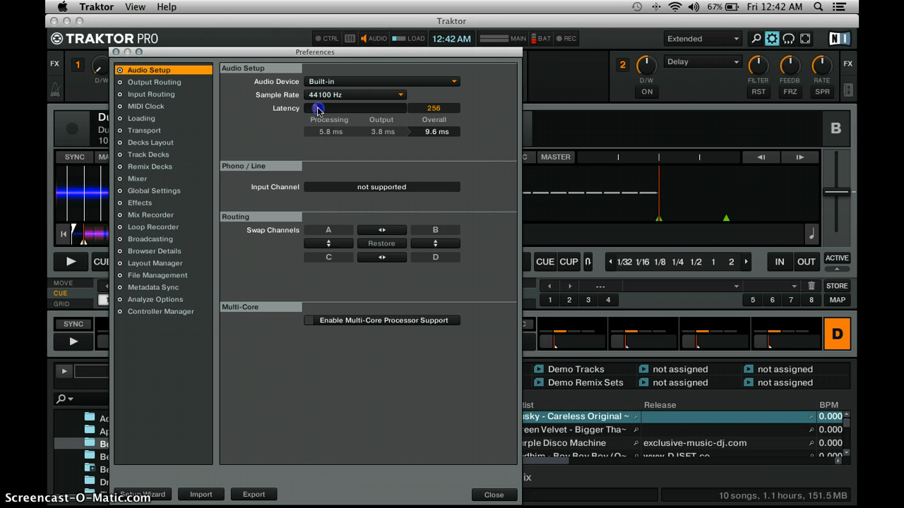
{"action": "mouse_move", "coordinate": [318, 110]}
{"action": "left_mouse_down"}
{"action": "mouse_move", "coordinate": [342, 109]}
{"action": "mouse_move", "coordinate": [317, 110]}
{"action": "left_mouse_up"}
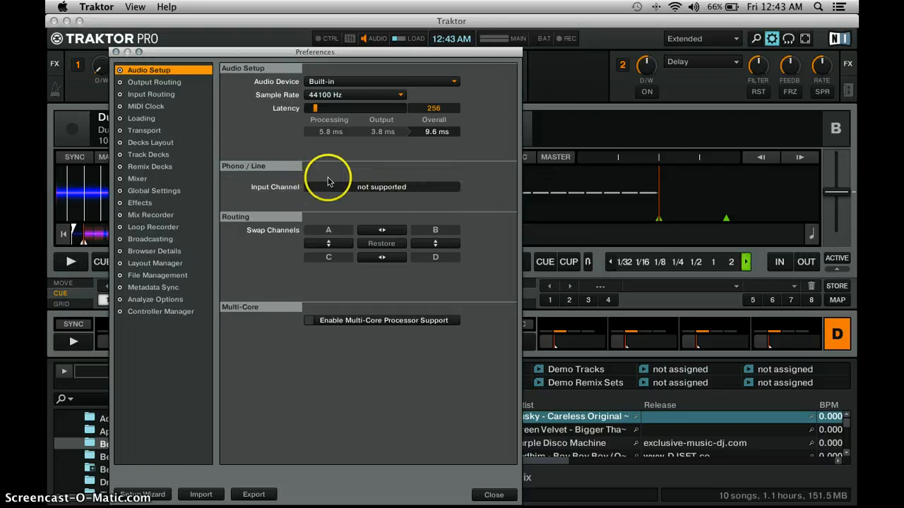
Step: Review the Output Routing, Input Routing and MIDI Clock preferences
{"action": "left_click", "coordinate": [154, 84]}
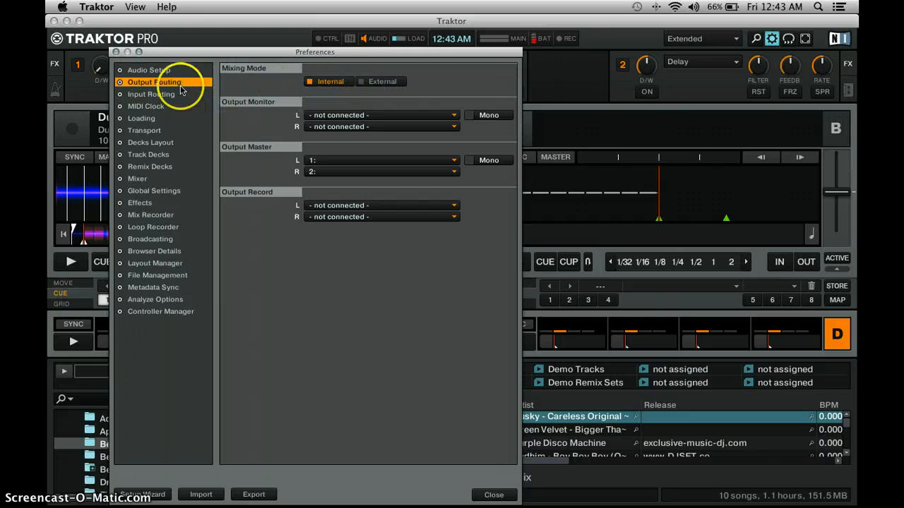
{"action": "left_click", "coordinate": [156, 96]}
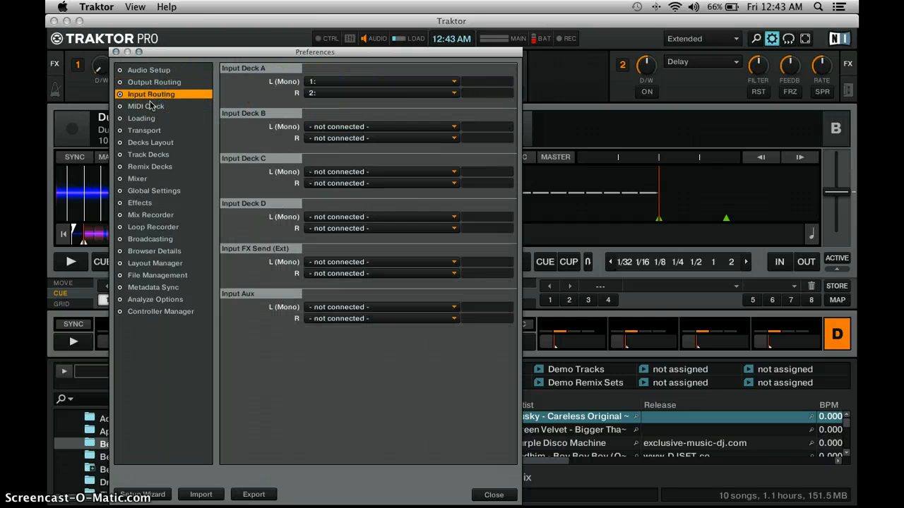
{"action": "left_click", "coordinate": [146, 110]}
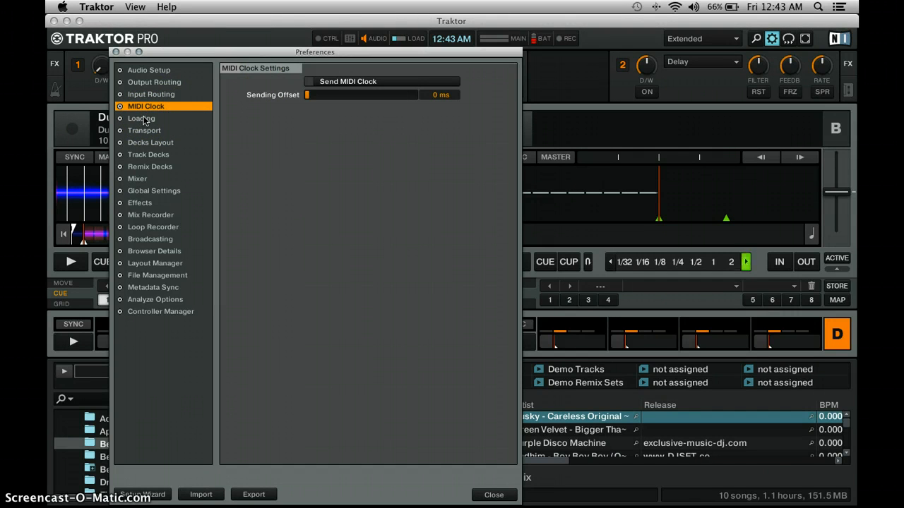
Step: In the Loading preferences, enable loading only into stopped decks and disable resetting all deck controls when loading a track
{"action": "left_click", "coordinate": [143, 120]}
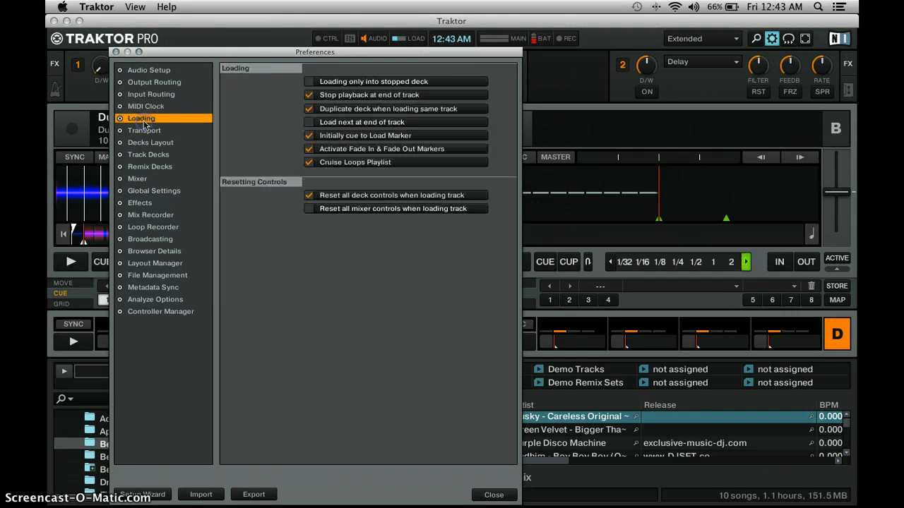
{"action": "left_click", "coordinate": [309, 83]}
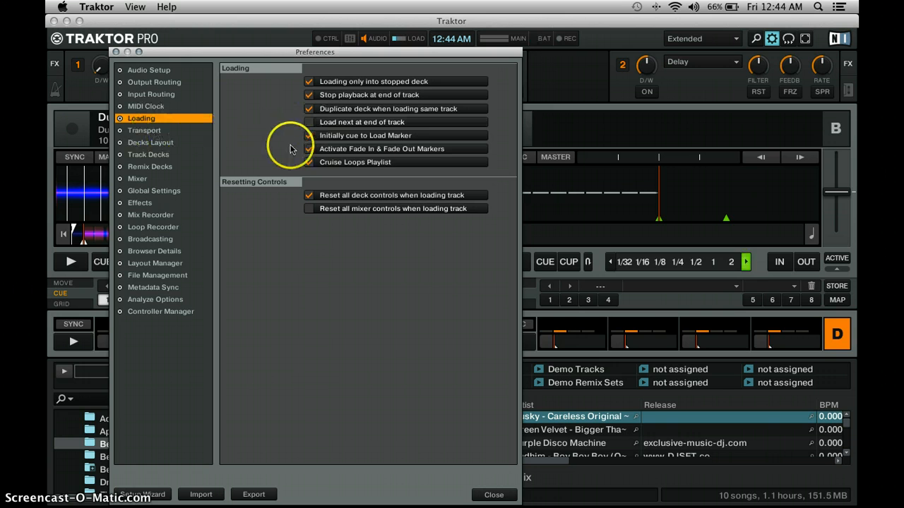
{"action": "left_click", "coordinate": [309, 196]}
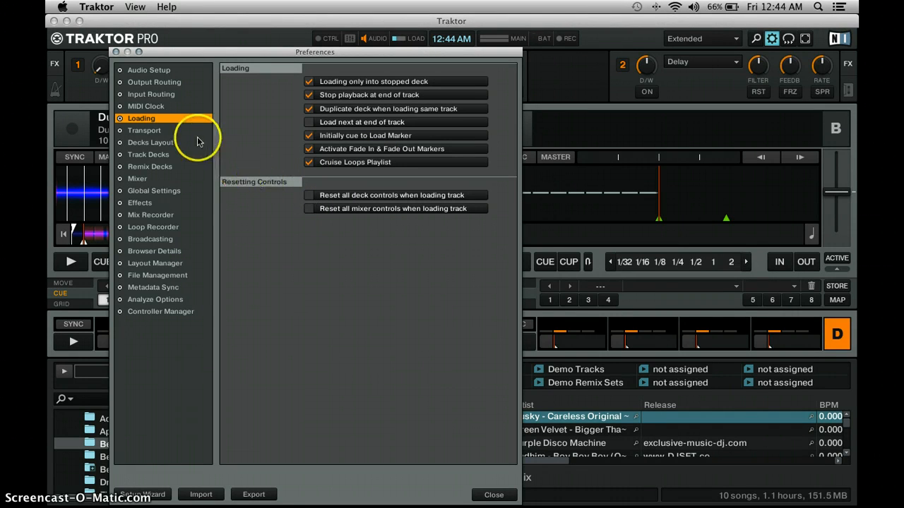
Step: Review the Transport preferences, including the available tempo ranges and the key lock quality options
{"action": "left_click", "coordinate": [147, 132]}
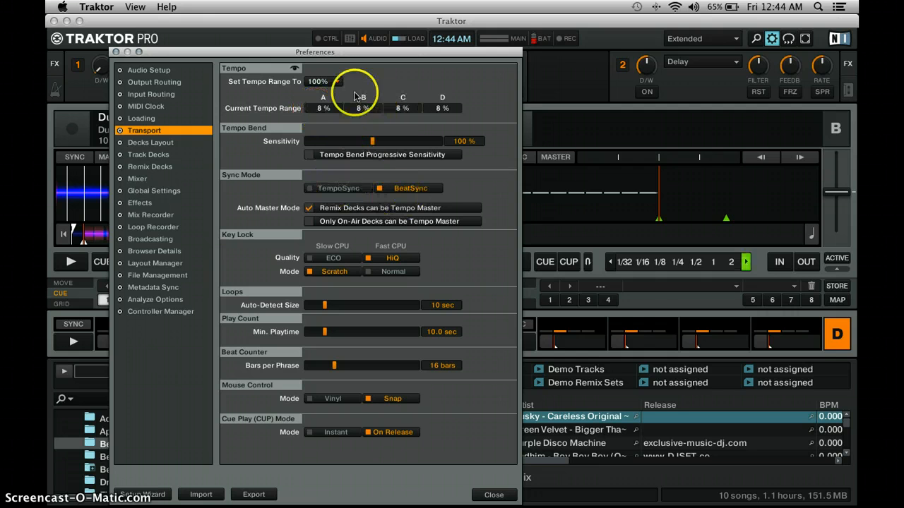
{"action": "left_click", "coordinate": [336, 81]}
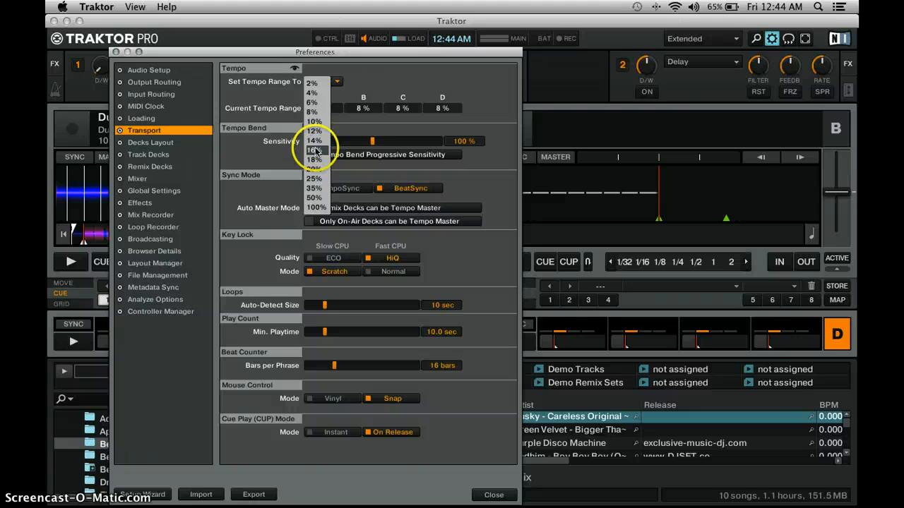
{"action": "left_click", "coordinate": [351, 97]}
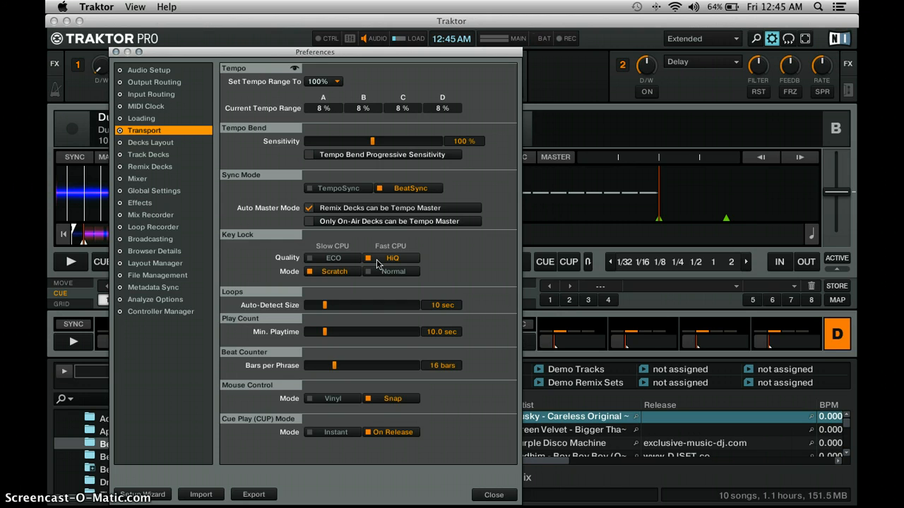
{"action": "left_click", "coordinate": [310, 260]}
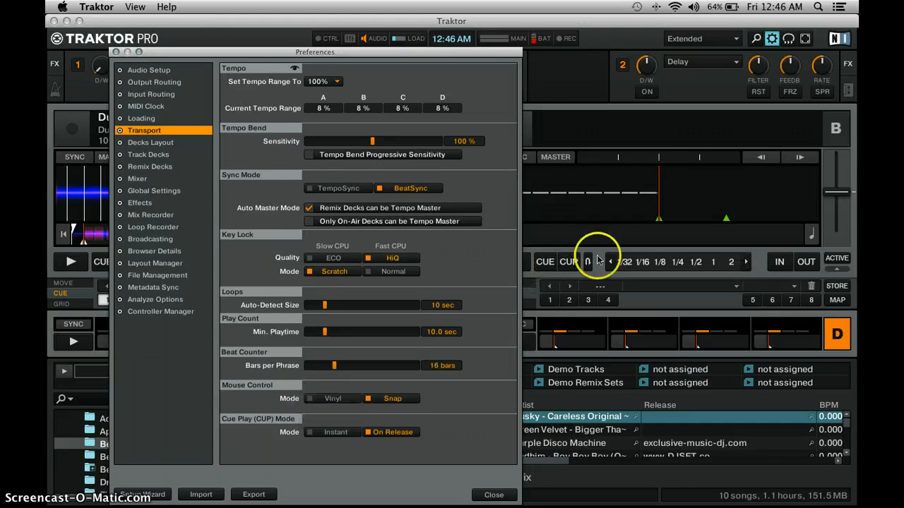
{"action": "mouse_move", "coordinate": [605, 202]}
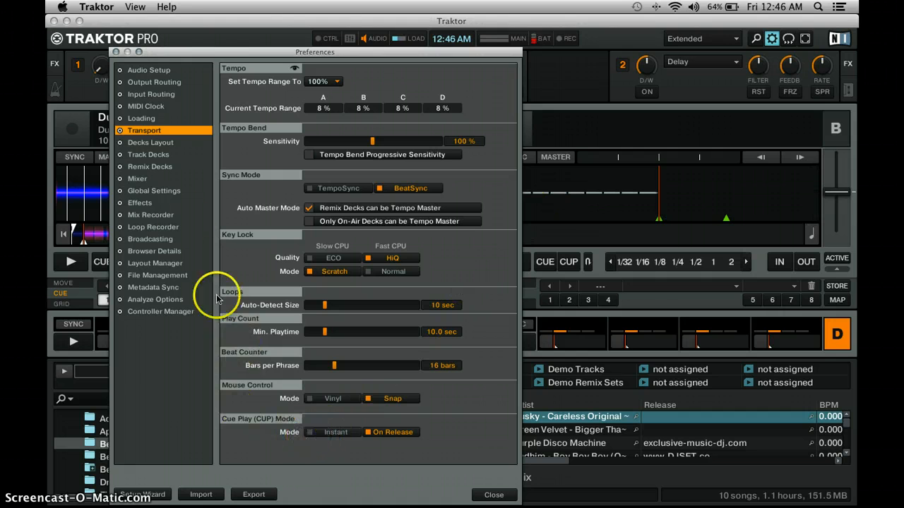
Step: In the Decks Layout preferences, choose Spectrum as the color mode and Full as the grid mode
{"action": "left_click", "coordinate": [150, 144]}
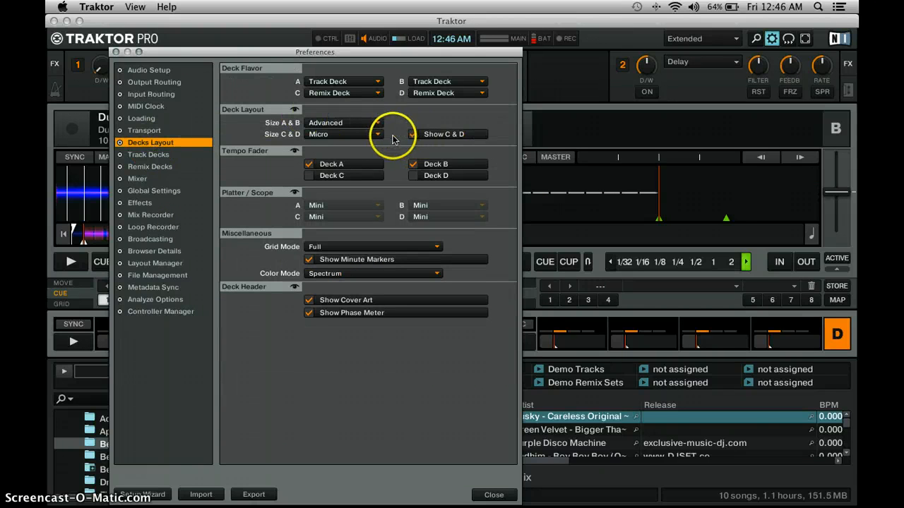
{"action": "left_click", "coordinate": [420, 274]}
{"action": "left_click", "coordinate": [326, 305]}
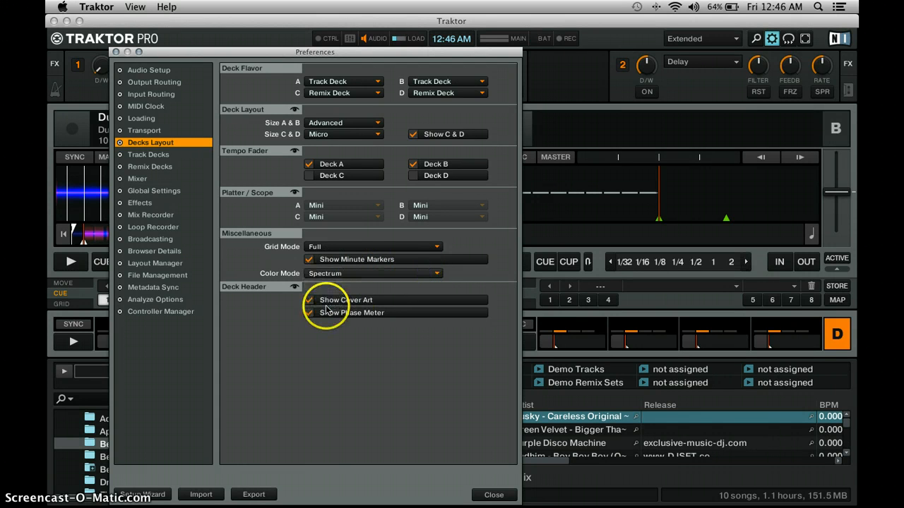
{"action": "left_click", "coordinate": [417, 247]}
{"action": "left_click", "coordinate": [325, 248]}
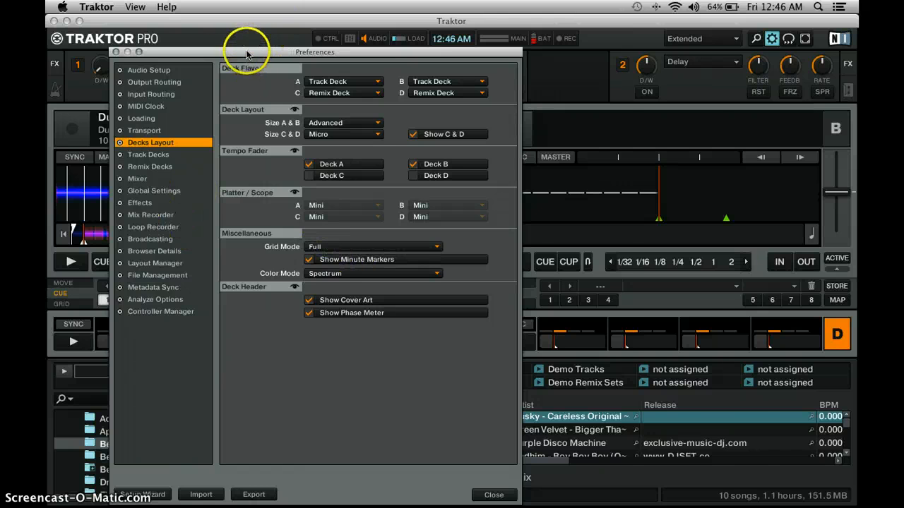
Step: Move the Preferences window off deck A and choose Key for the first bottom-row deck header field in Track Decks
{"action": "left_click_drag", "start_coordinate": [246, 54], "coordinate": [490, 44]}
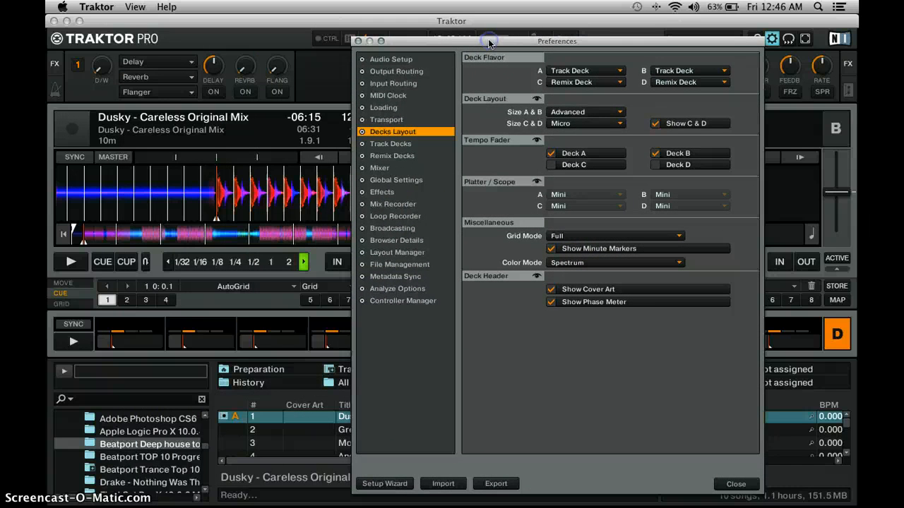
{"action": "left_click", "coordinate": [387, 144]}
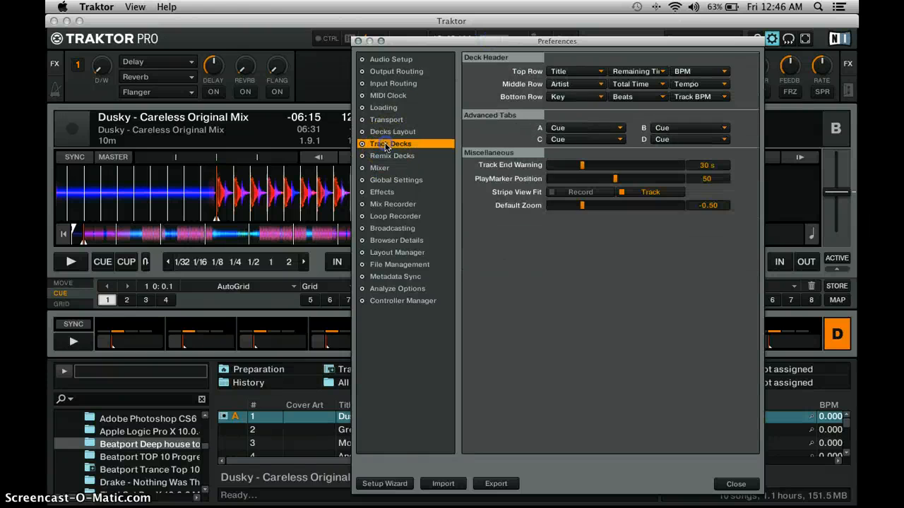
{"action": "left_click", "coordinate": [596, 98]}
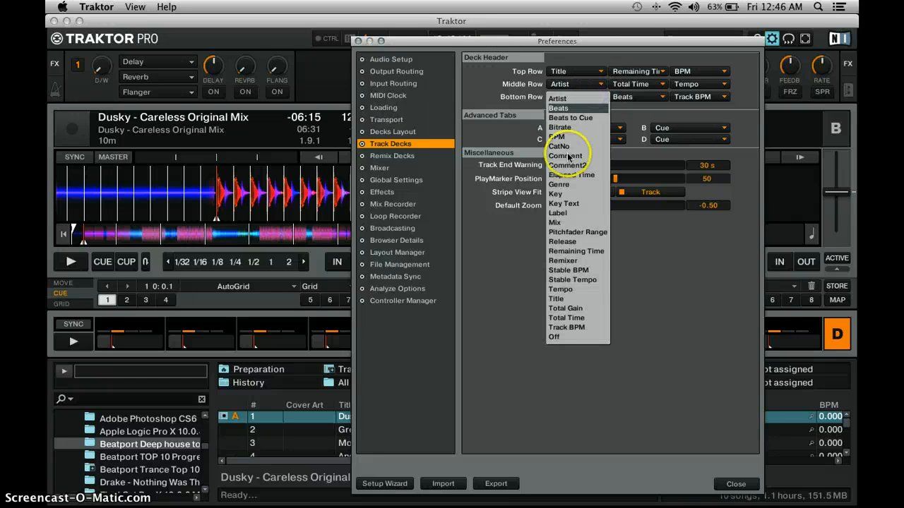
{"action": "left_click", "coordinate": [556, 193]}
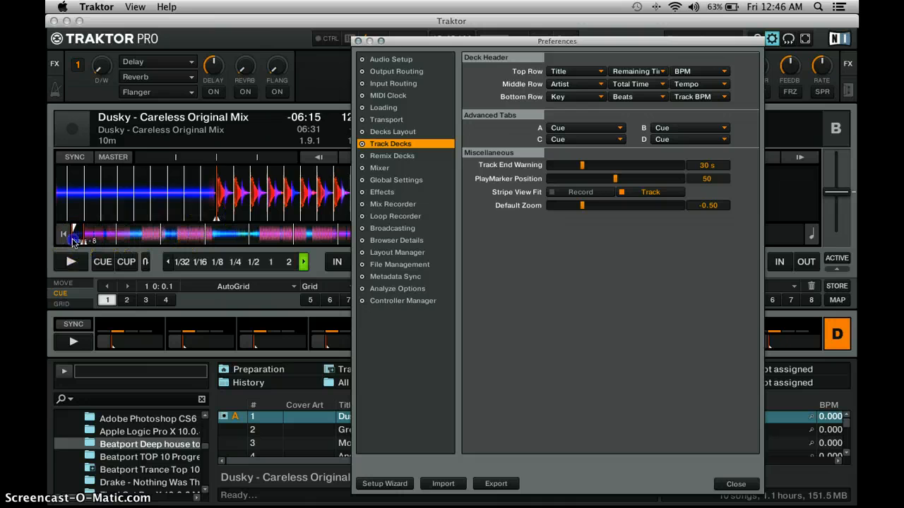
Step: Play the track on deck A from its beginning to watch the deck header information, and stop playback
{"action": "left_click", "coordinate": [72, 242]}
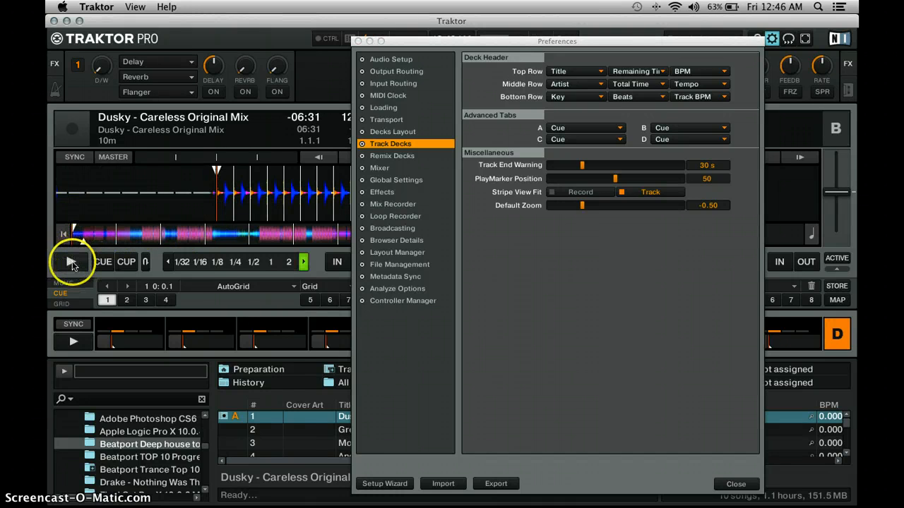
{"action": "left_click", "coordinate": [71, 262]}
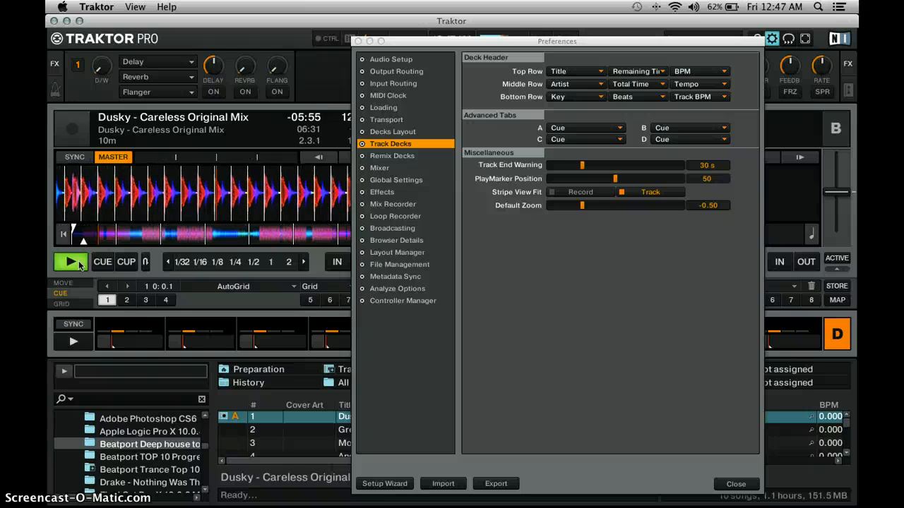
{"action": "left_click", "coordinate": [80, 265]}
{"action": "left_click", "coordinate": [249, 180]}
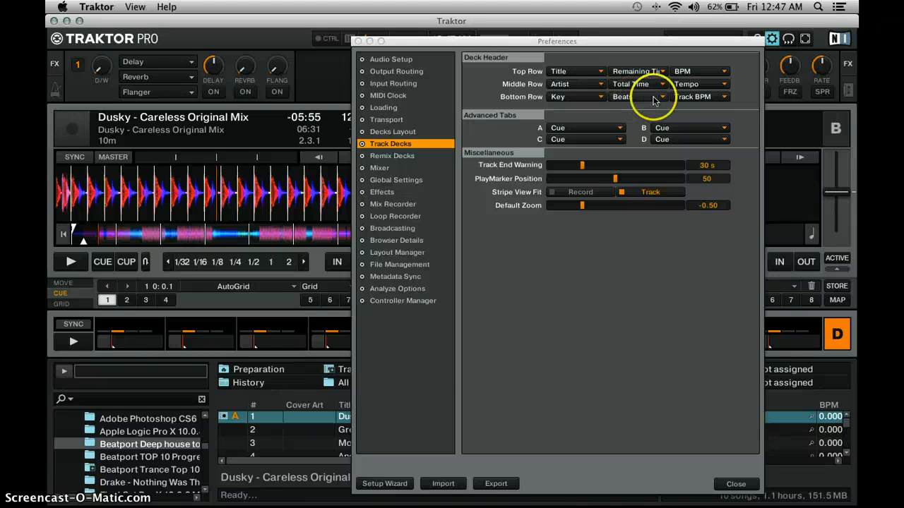
Step: Check the choices for the last bottom-row deck header field and review the Remix Decks preferences
{"action": "left_click", "coordinate": [702, 97]}
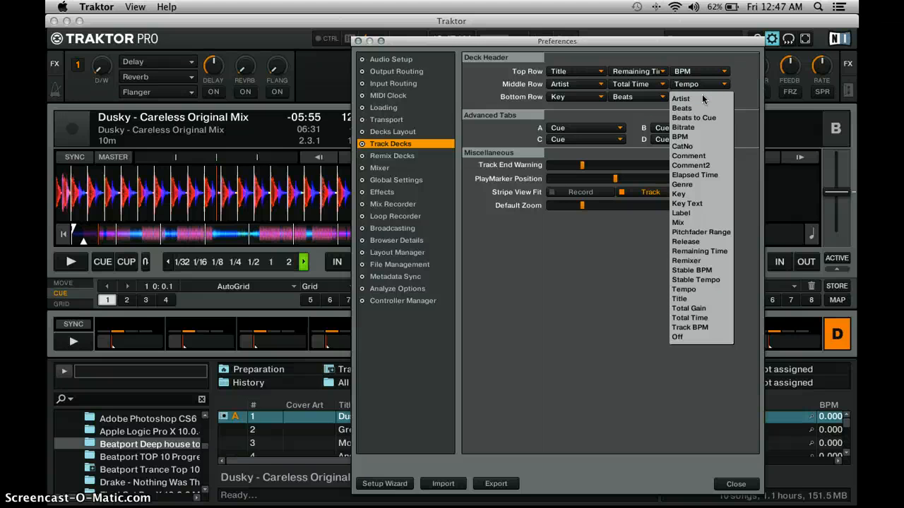
{"action": "left_click", "coordinate": [643, 112]}
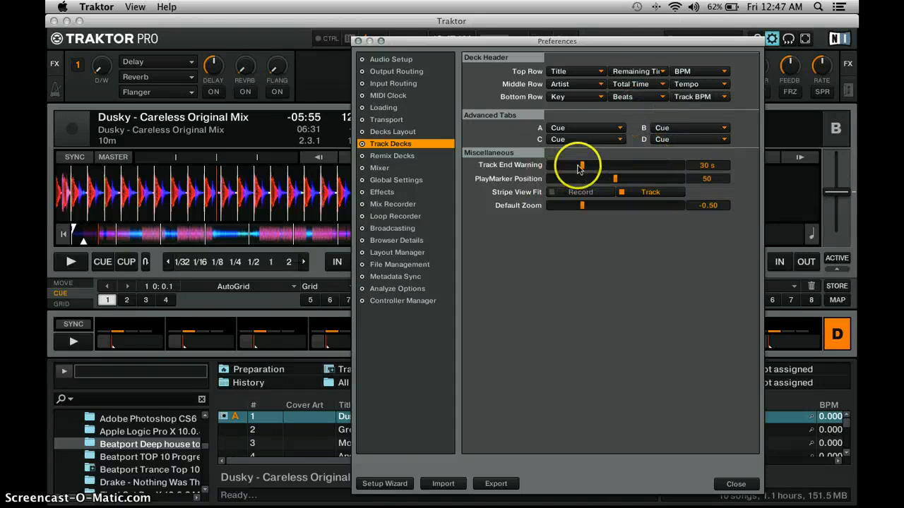
{"action": "left_click", "coordinate": [397, 157]}
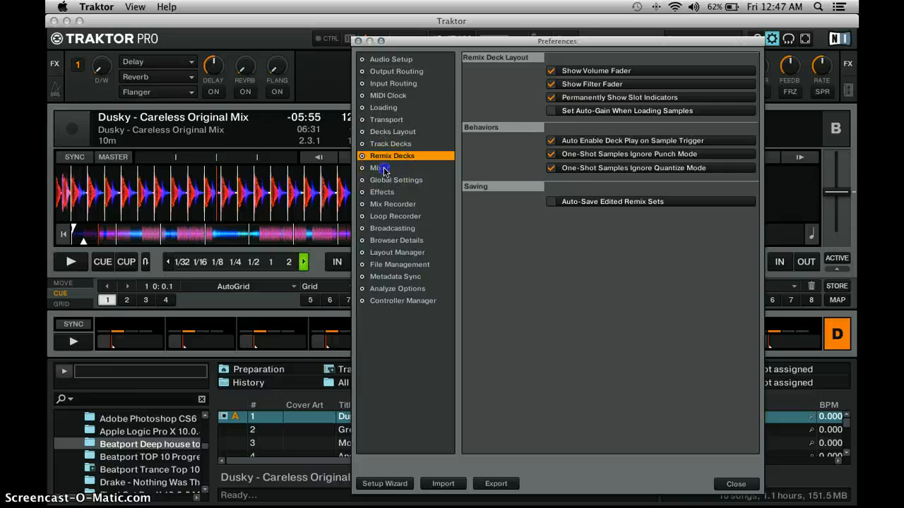
Step: In the Mixer preferences, disable autogain and the limiter and set the headroom to None
{"action": "left_click", "coordinate": [384, 169]}
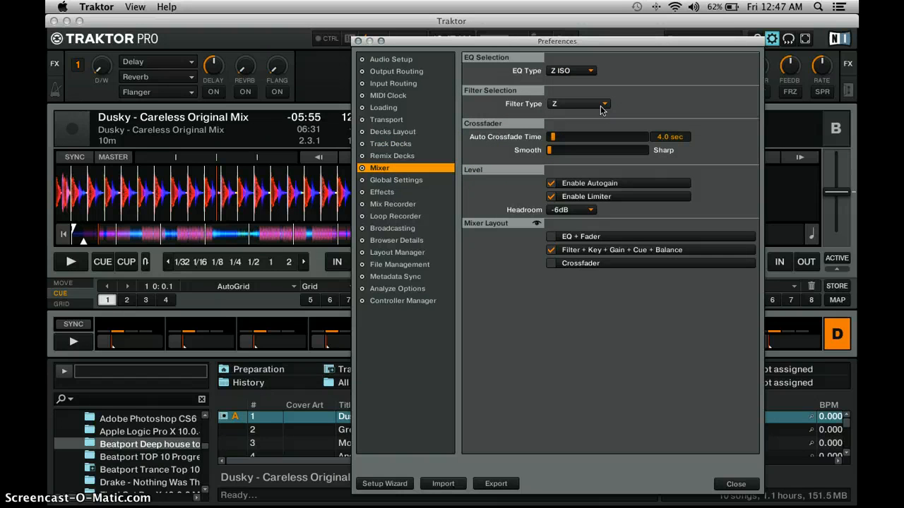
{"action": "left_click", "coordinate": [550, 185]}
{"action": "left_click", "coordinate": [551, 199]}
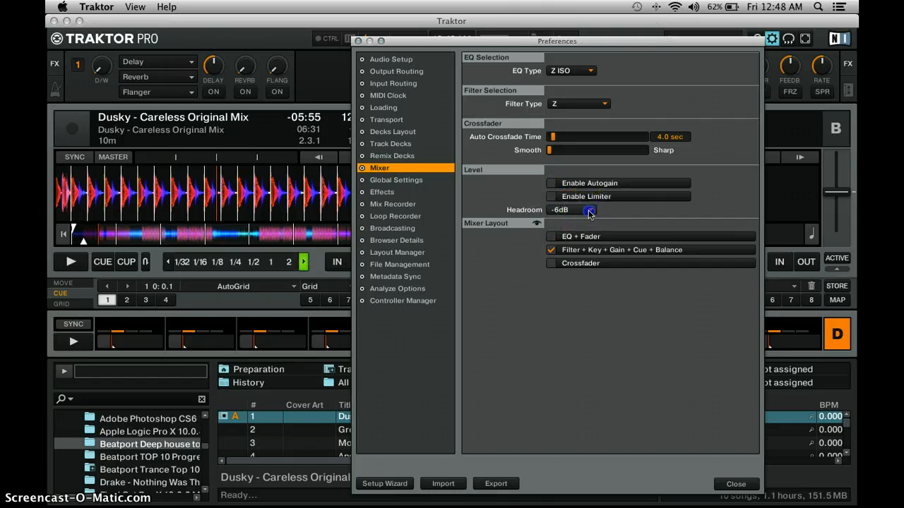
{"action": "left_click", "coordinate": [562, 211]}
{"action": "left_click", "coordinate": [558, 212]}
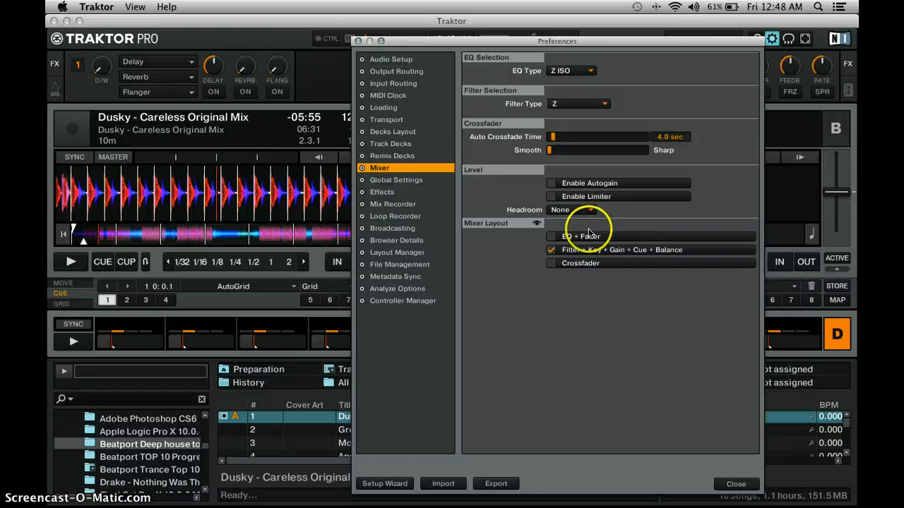
Step: Show the EQ + Fader section and the Crossfader in the mixer layout
{"action": "left_click", "coordinate": [557, 237]}
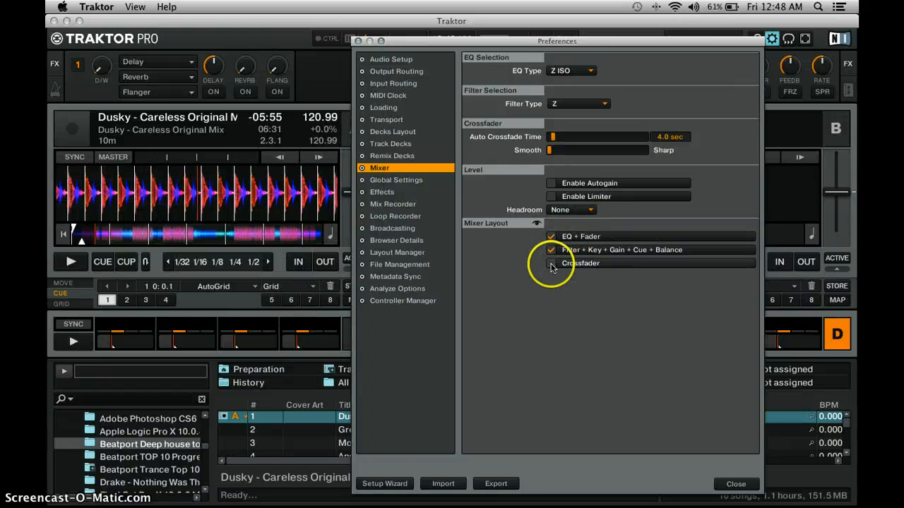
{"action": "left_click", "coordinate": [550, 262]}
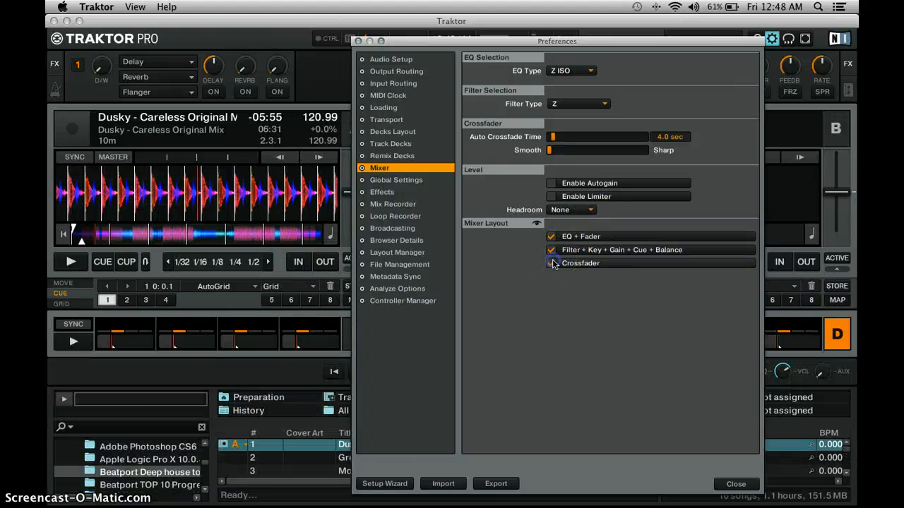
Step: Review the Global Settings preferences and the FX unit routing, panel mode and pre-selection options under Effects
{"action": "left_click", "coordinate": [394, 181]}
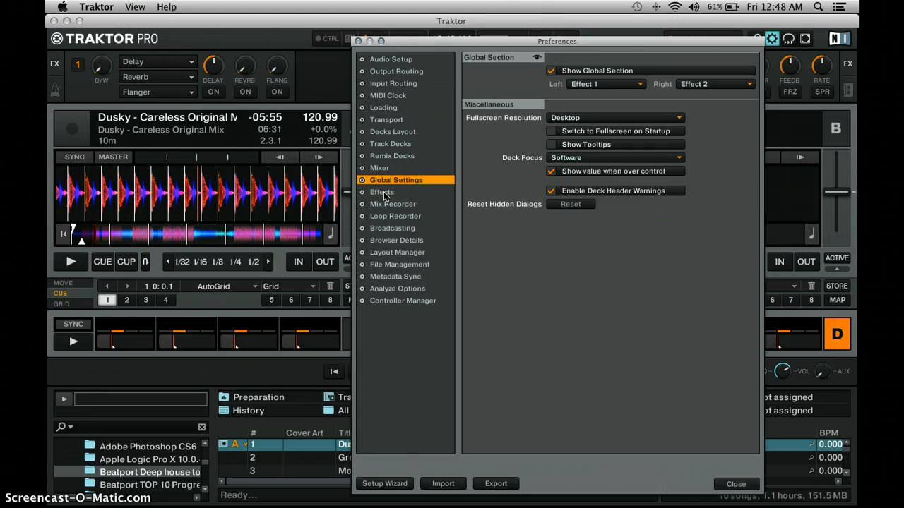
{"action": "left_click", "coordinate": [384, 194]}
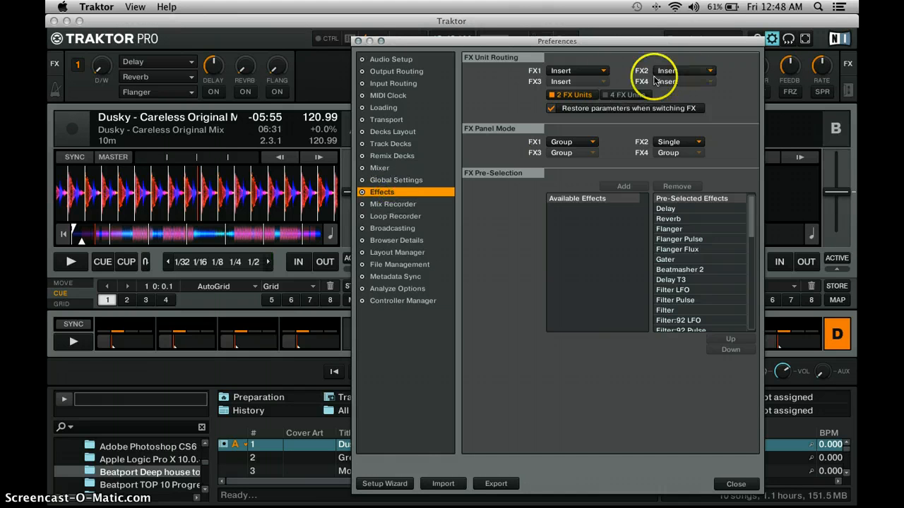
Step: Set the FX1 and FX2 unit routing to Post Fader, and try 4 FX Units before returning to 2 FX Units
{"action": "left_click", "coordinate": [599, 74]}
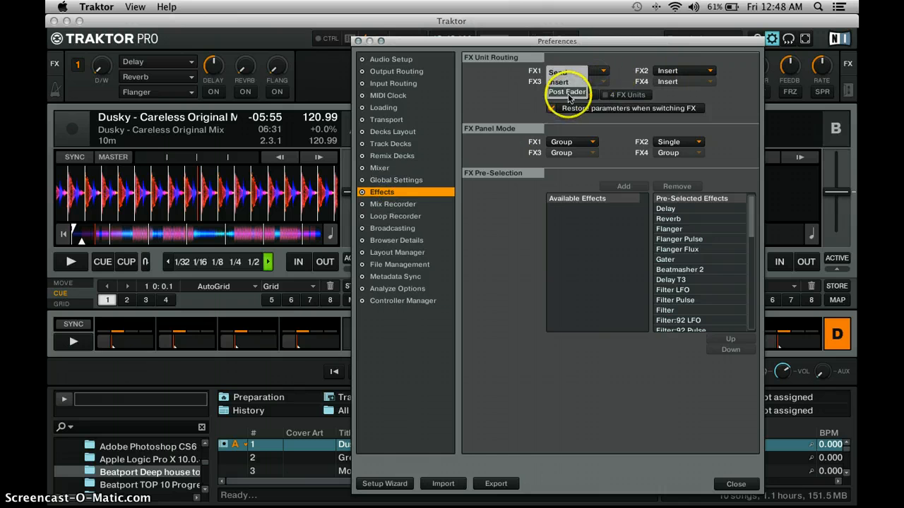
{"action": "left_click", "coordinate": [581, 95]}
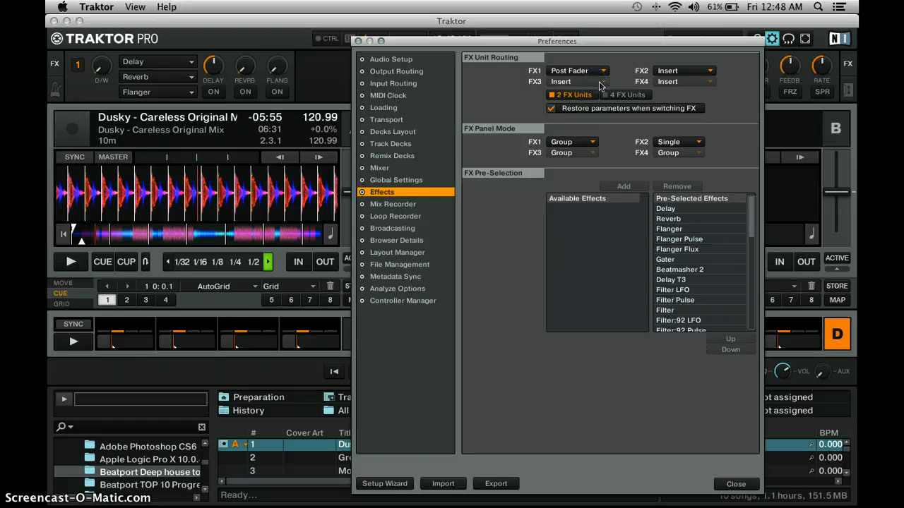
{"action": "left_click", "coordinate": [671, 71]}
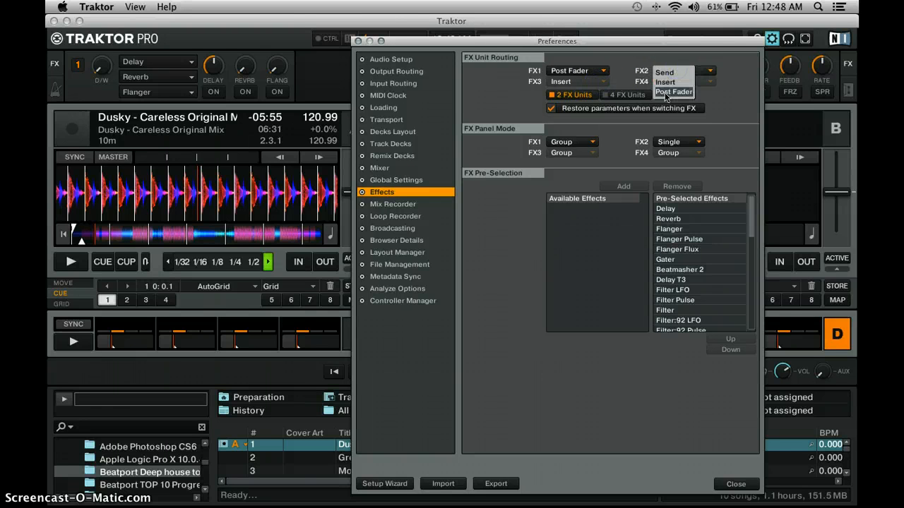
{"action": "left_click", "coordinate": [666, 93]}
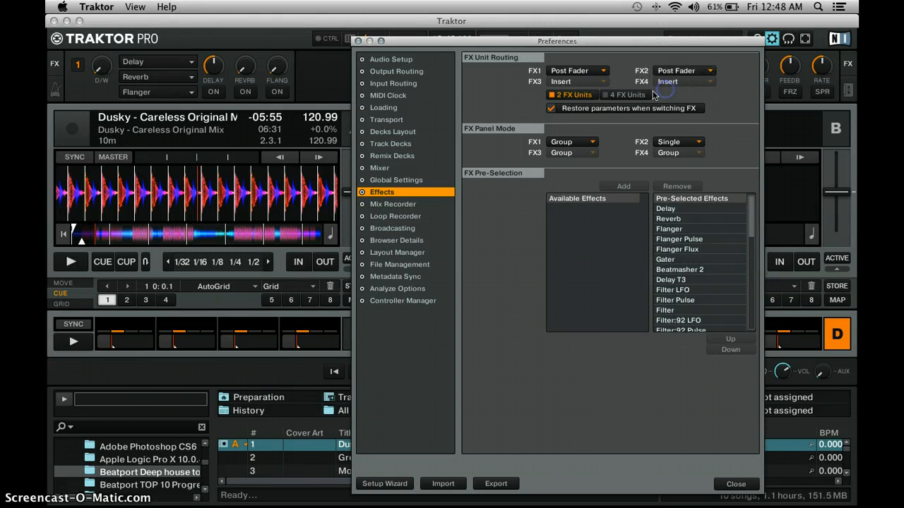
{"action": "left_click", "coordinate": [611, 95]}
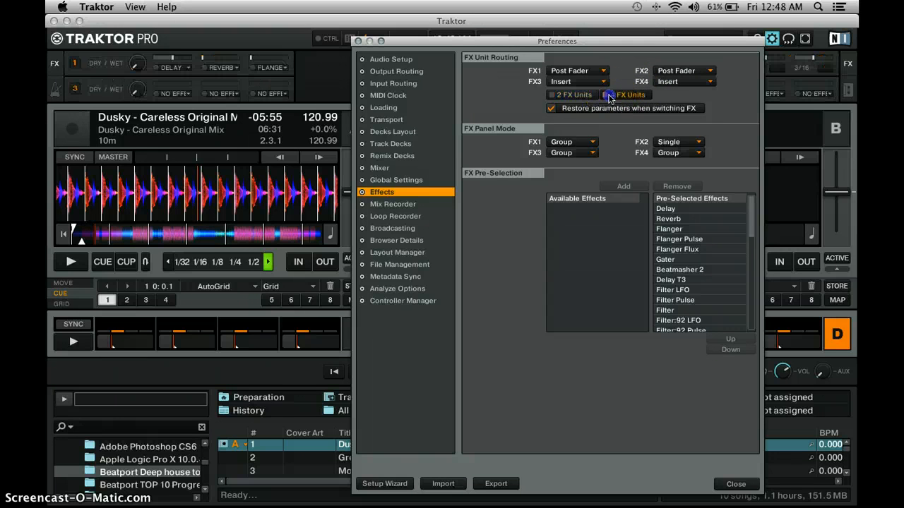
{"action": "left_click", "coordinate": [561, 94]}
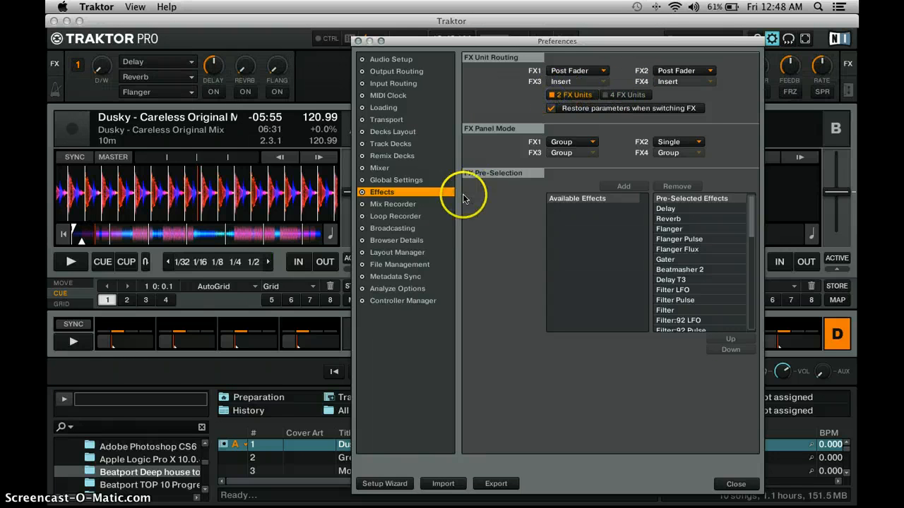
Step: Review the Mix Recorder, Loop Recorder, Broadcasting, Browser Details and Layout Manager preferences
{"action": "left_click", "coordinate": [406, 206]}
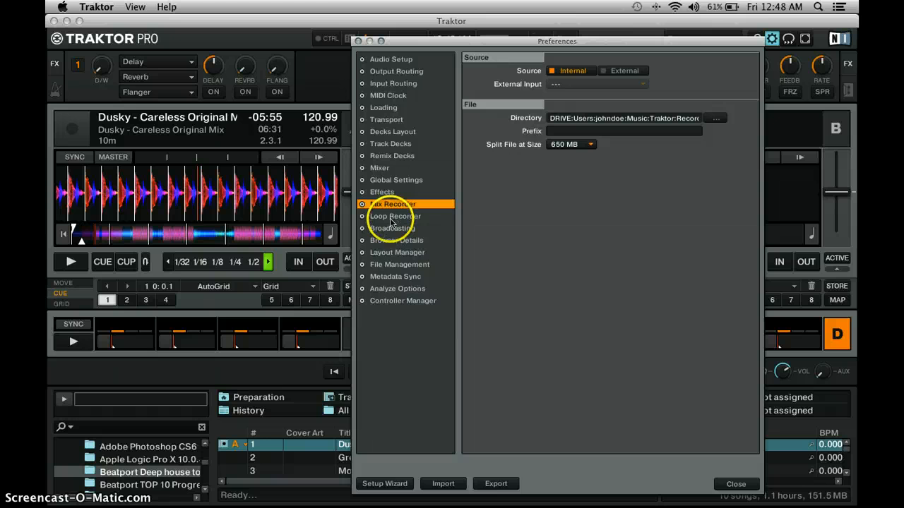
{"action": "left_click", "coordinate": [392, 217]}
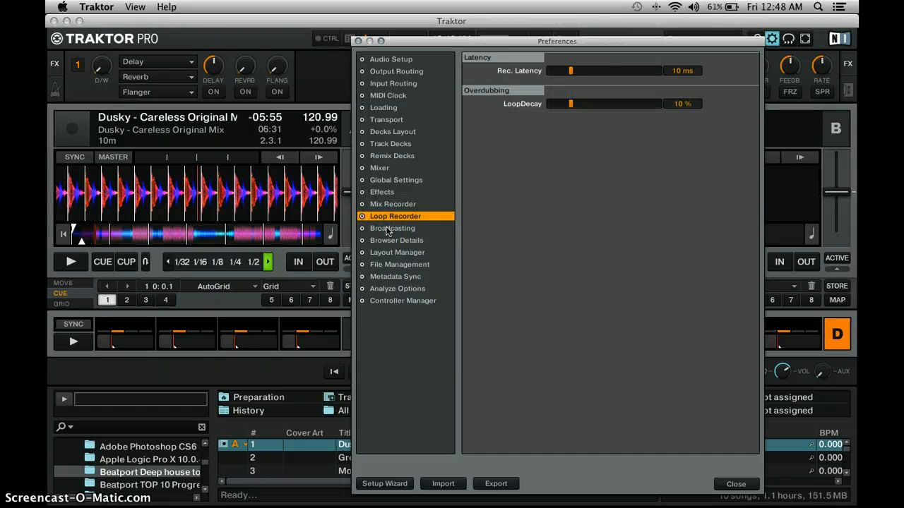
{"action": "left_click", "coordinate": [389, 230]}
{"action": "left_click", "coordinate": [389, 242]}
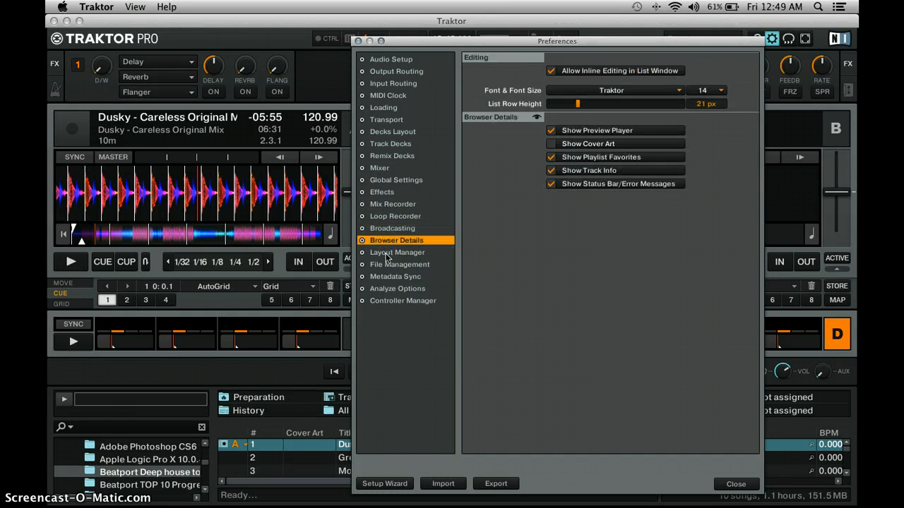
{"action": "left_click", "coordinate": [386, 254]}
Step: In the File Management preferences, enable importing music folders at startup and analyzing new imported tracks, and disable automatic saving of created loops and samples
{"action": "left_click", "coordinate": [385, 266]}
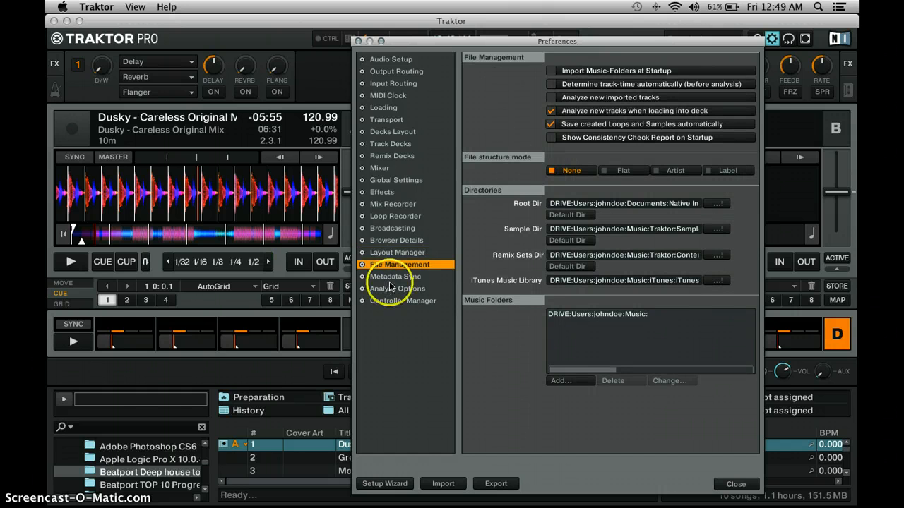
{"action": "left_click", "coordinate": [554, 73]}
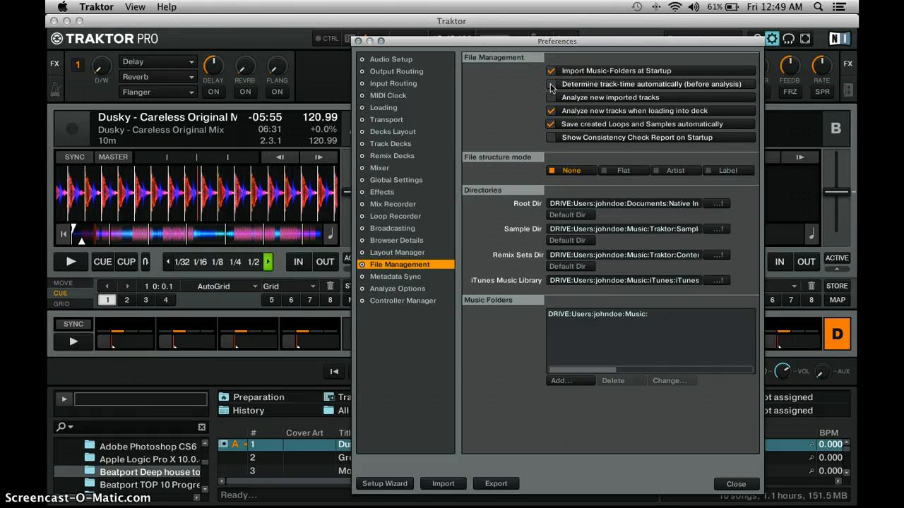
{"action": "left_click", "coordinate": [552, 97]}
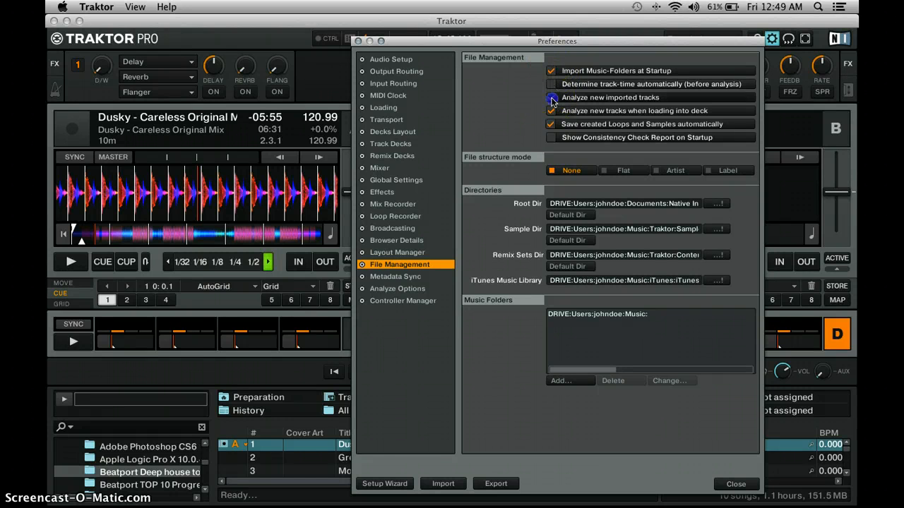
{"action": "left_click", "coordinate": [551, 111]}
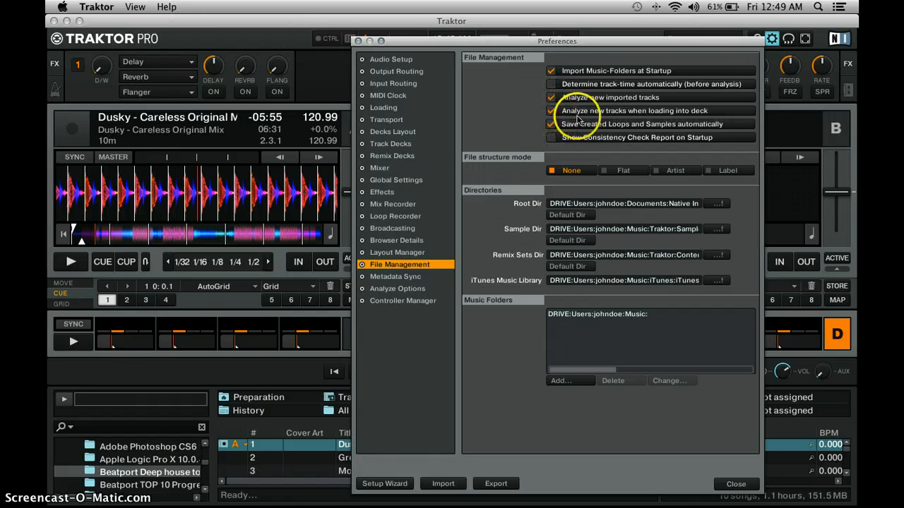
{"action": "left_click", "coordinate": [551, 124]}
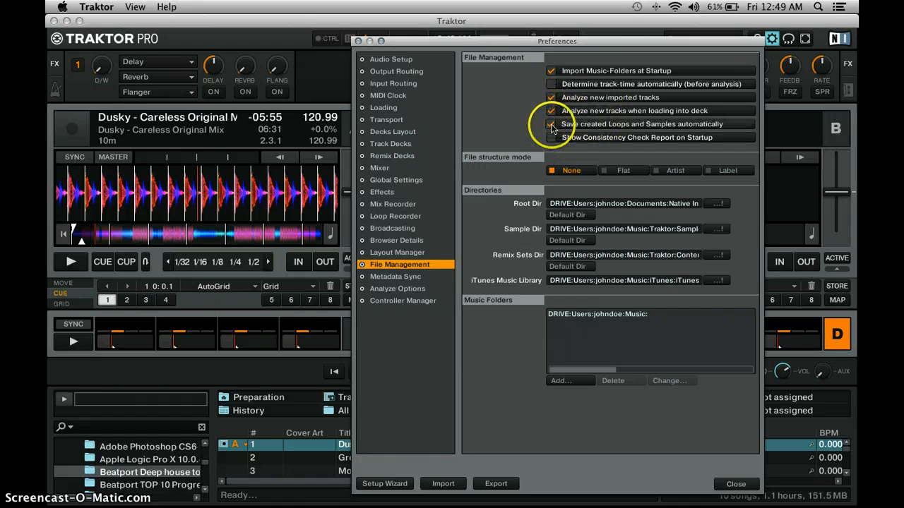
{"action": "left_click", "coordinate": [551, 125]}
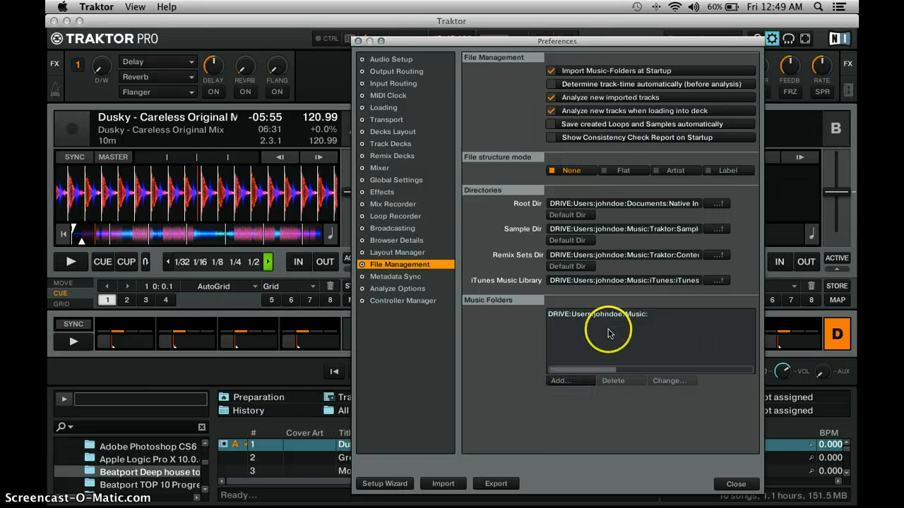
Step: Review the Metadata Sync preferences and set the BPM detection range to 88 - 175 in Analyze Options
{"action": "left_click", "coordinate": [392, 280]}
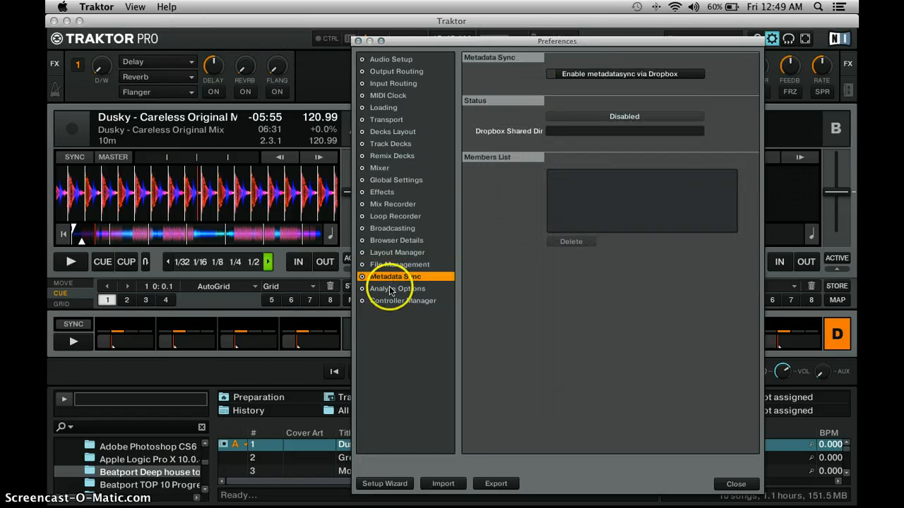
{"action": "left_click", "coordinate": [393, 289]}
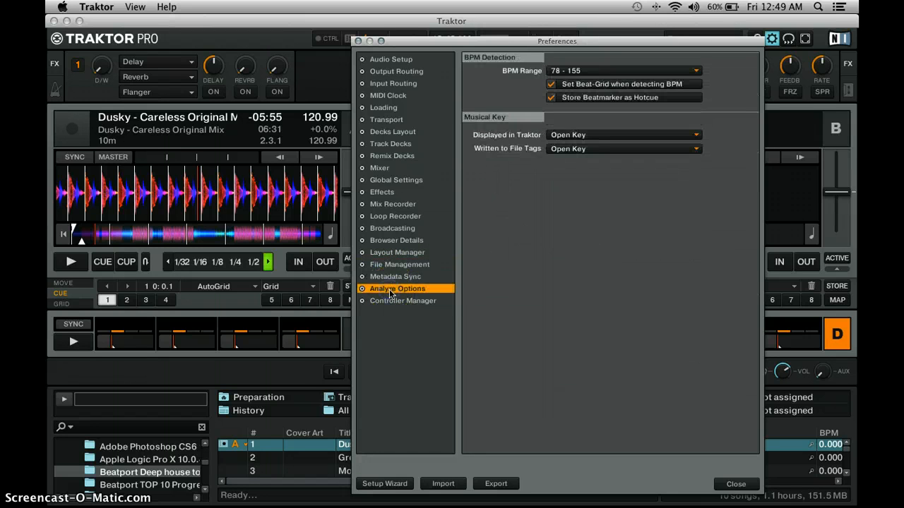
{"action": "left_click", "coordinate": [695, 71]}
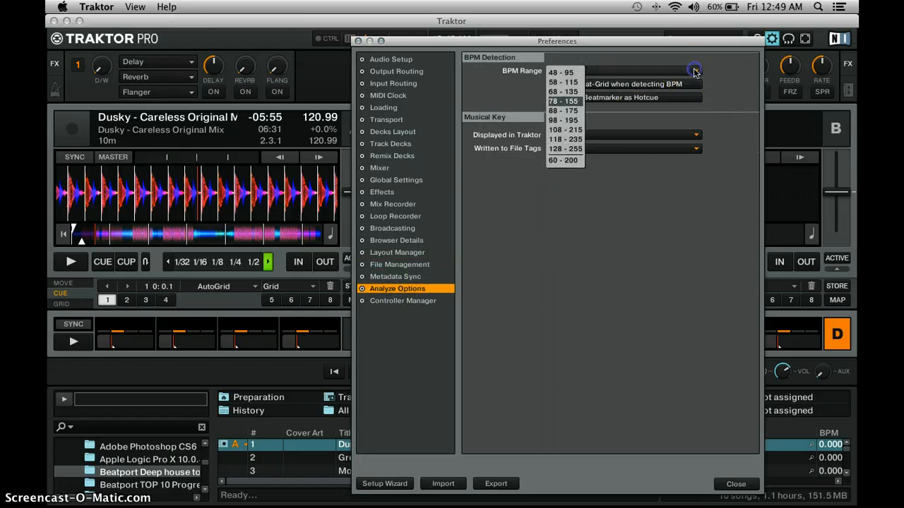
{"action": "left_click", "coordinate": [572, 111]}
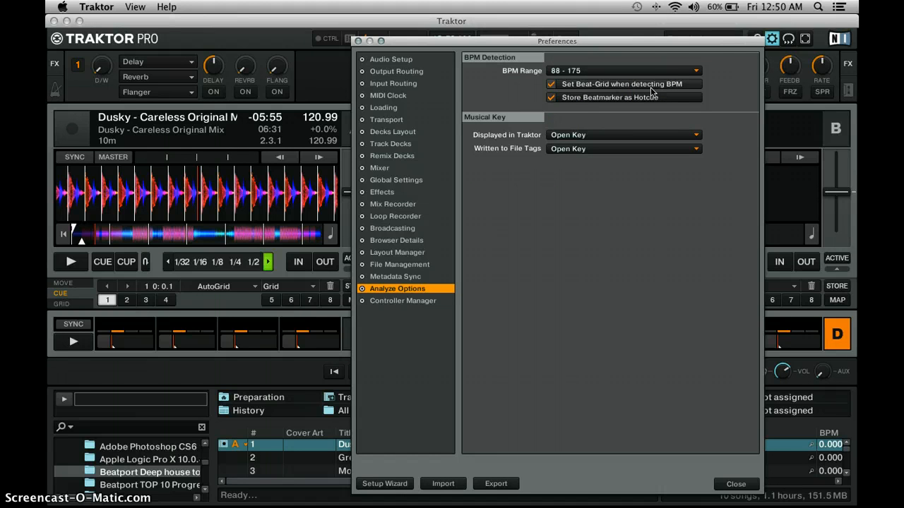
Step: Try the 60 - 200 BPM range and return the range to 88 - 175
{"action": "left_click", "coordinate": [697, 70]}
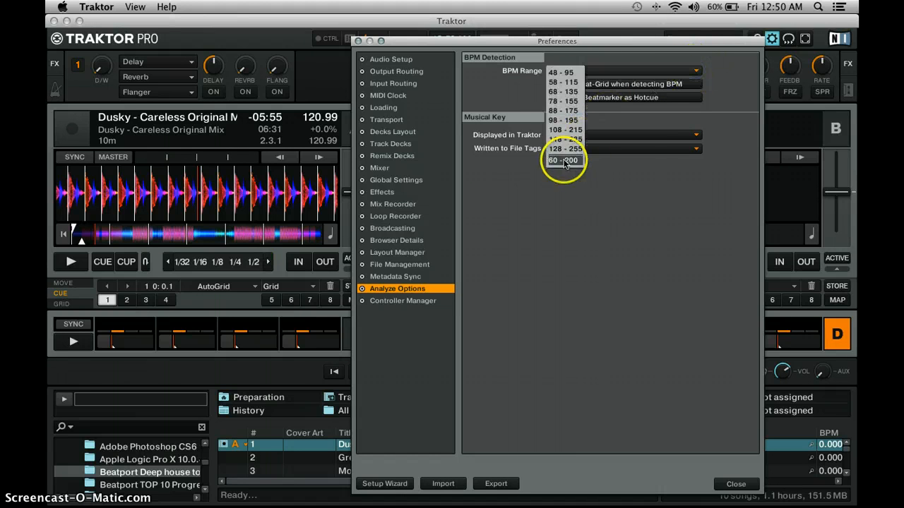
{"action": "left_click", "coordinate": [563, 160]}
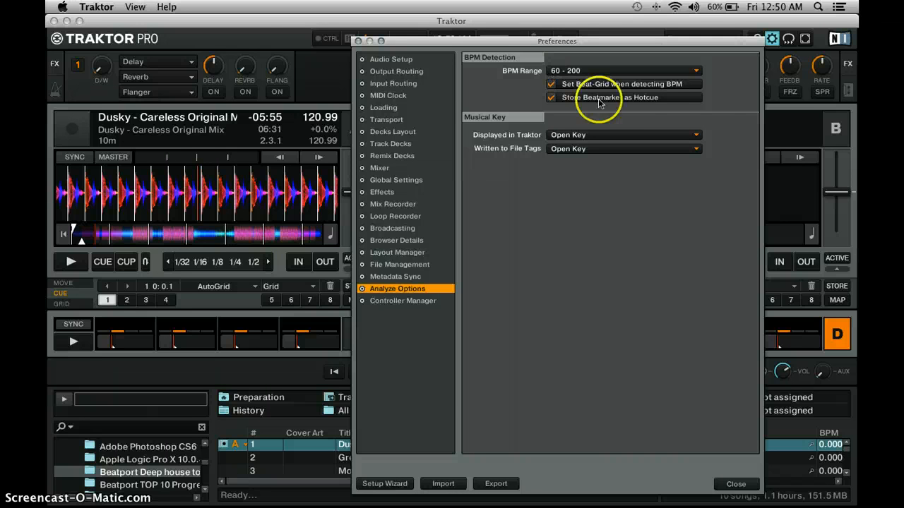
{"action": "left_click", "coordinate": [696, 72]}
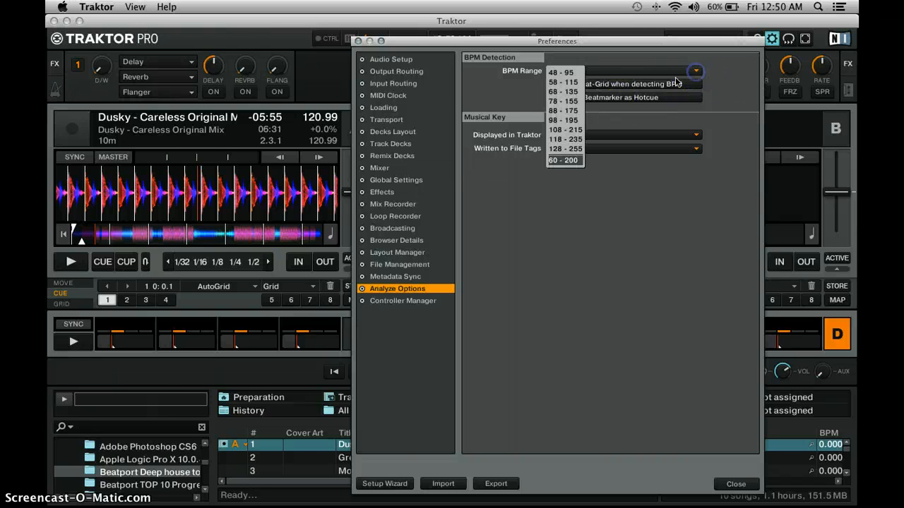
{"action": "left_click", "coordinate": [560, 111]}
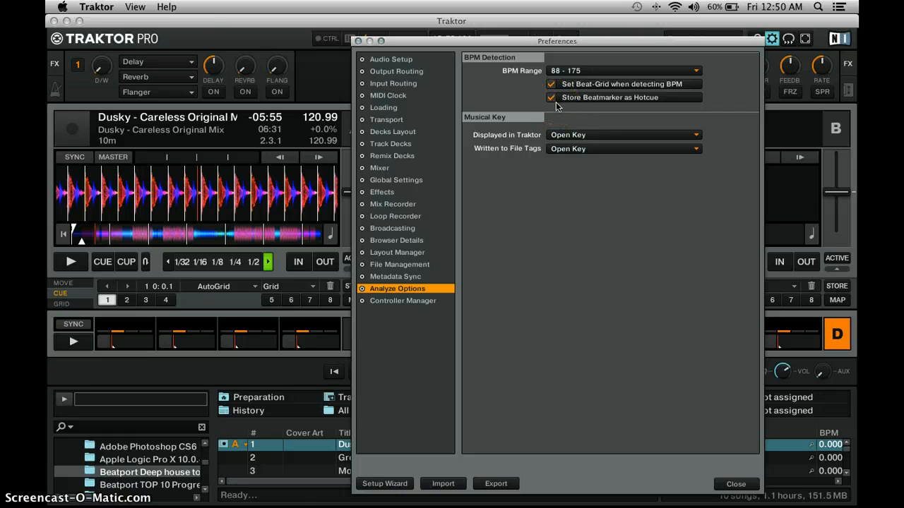
Step: Choose Open Key for the musical key displayed in Traktor, and close the preferences after reviewing the Controller Manager
{"action": "left_click", "coordinate": [642, 139]}
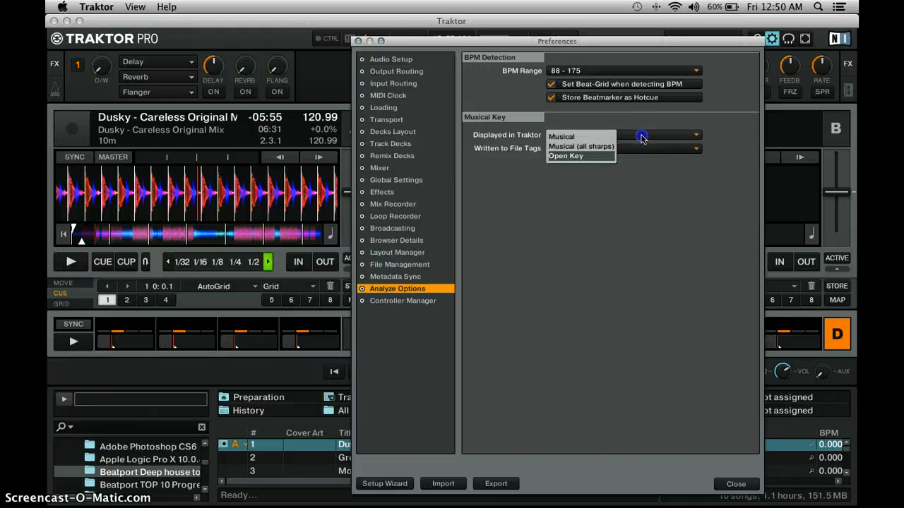
{"action": "left_click", "coordinate": [582, 156]}
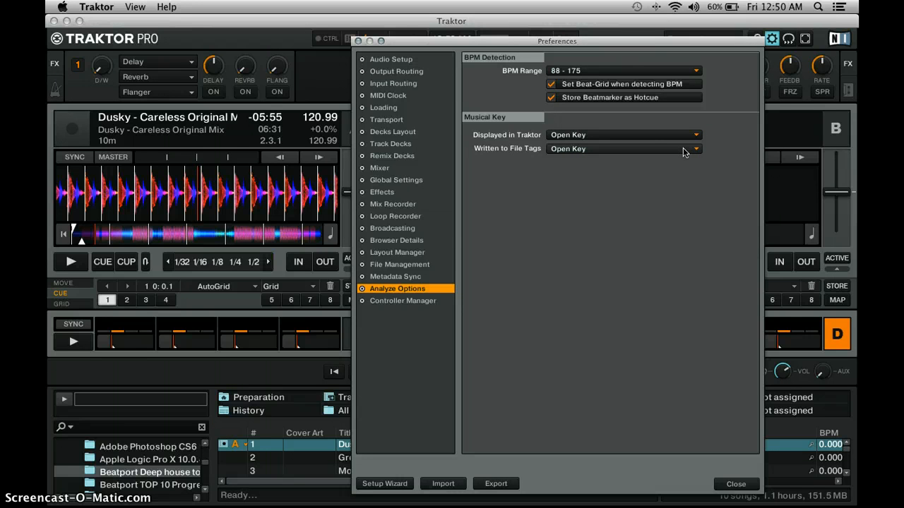
{"action": "left_click", "coordinate": [394, 303]}
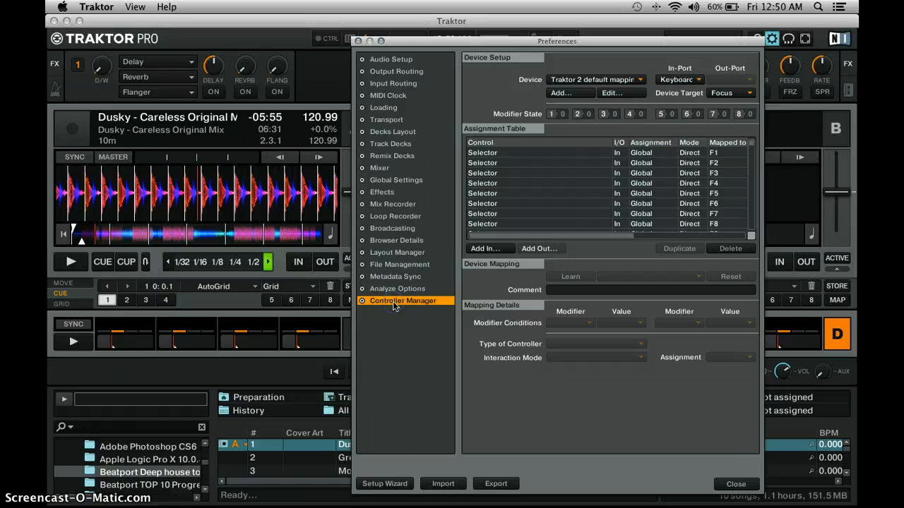
{"action": "left_click", "coordinate": [736, 484]}
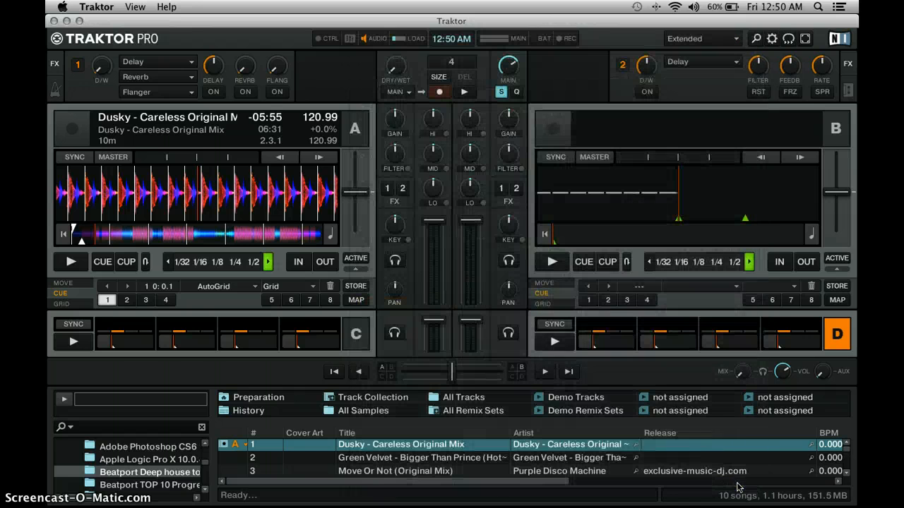